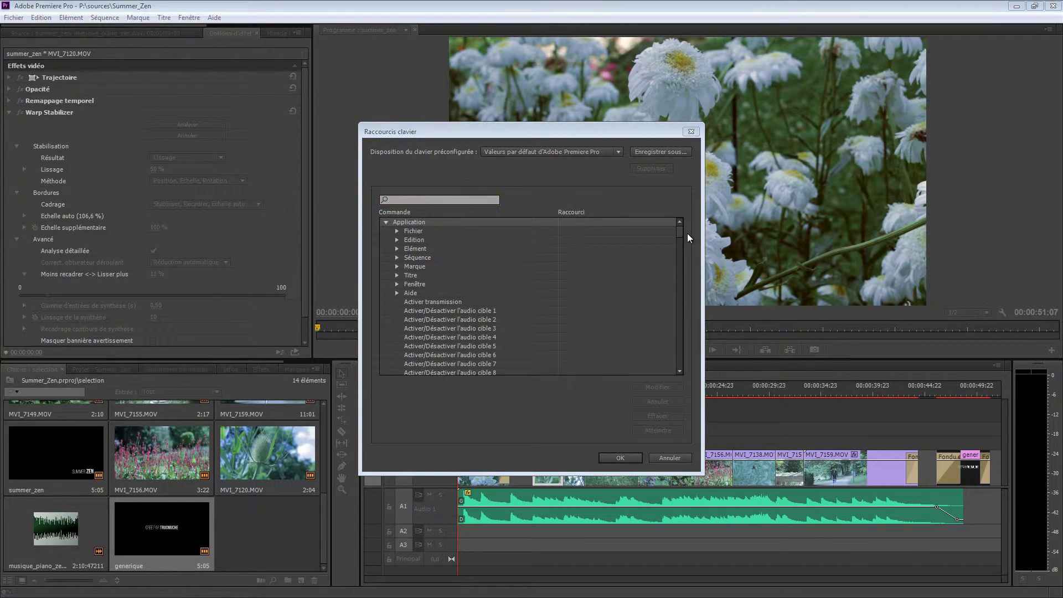
# Step: Browse the application commands and their shortcuts in the Raccourcis clavier dialog and close it
pyautogui.moveTo(679, 233)
pyautogui.mouseDown()
pyautogui.moveTo(682, 265)
pyautogui.moveTo(679, 244)
pyautogui.mouseUp()
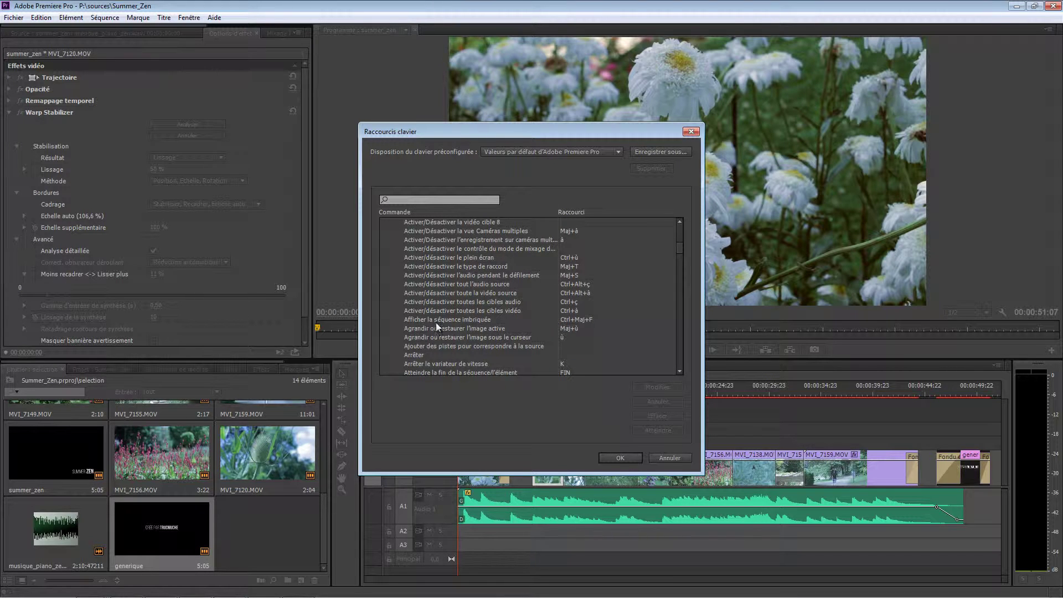
pyautogui.moveTo(682, 247); pyautogui.dragTo(676, 279)
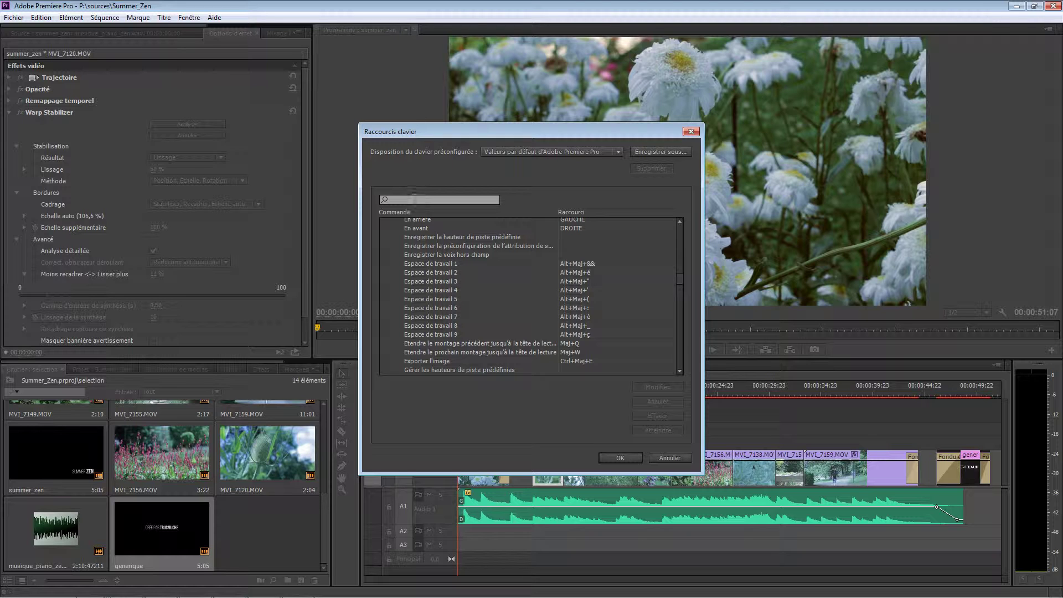
pyautogui.click(690, 132)
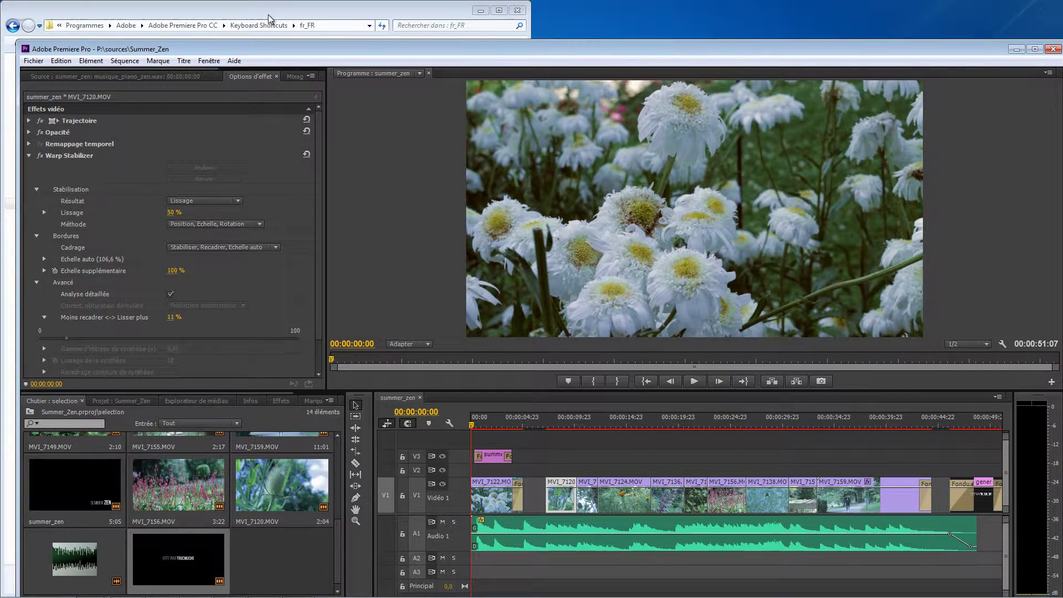
# Step: Switch to the Explorer window to view the keyboard layout files in the fr_FR folder, and return to Premiere Pro maximized
pyautogui.click(276, 9)
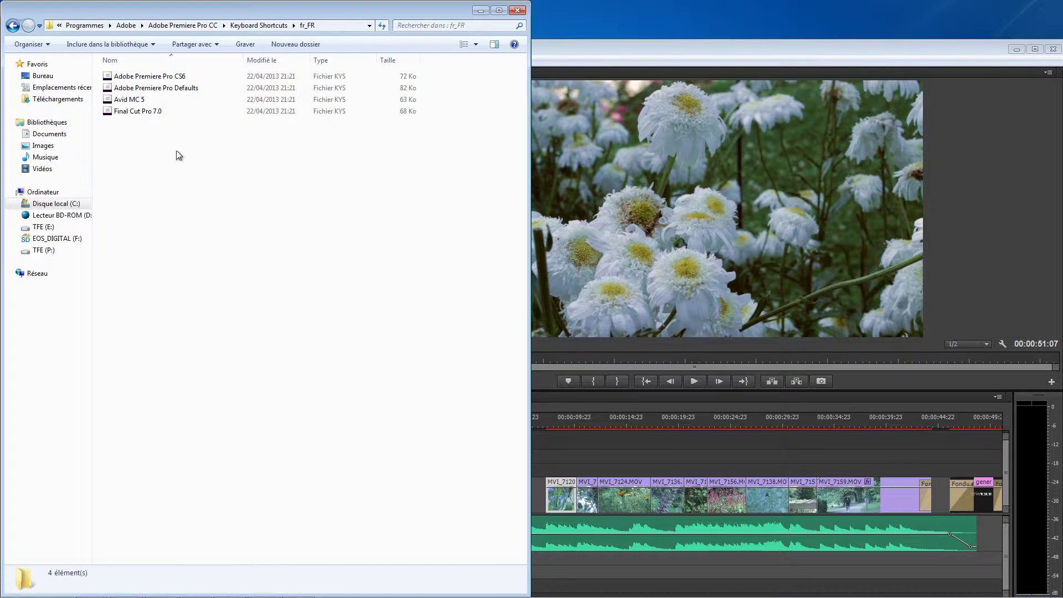
pyautogui.click(632, 48)
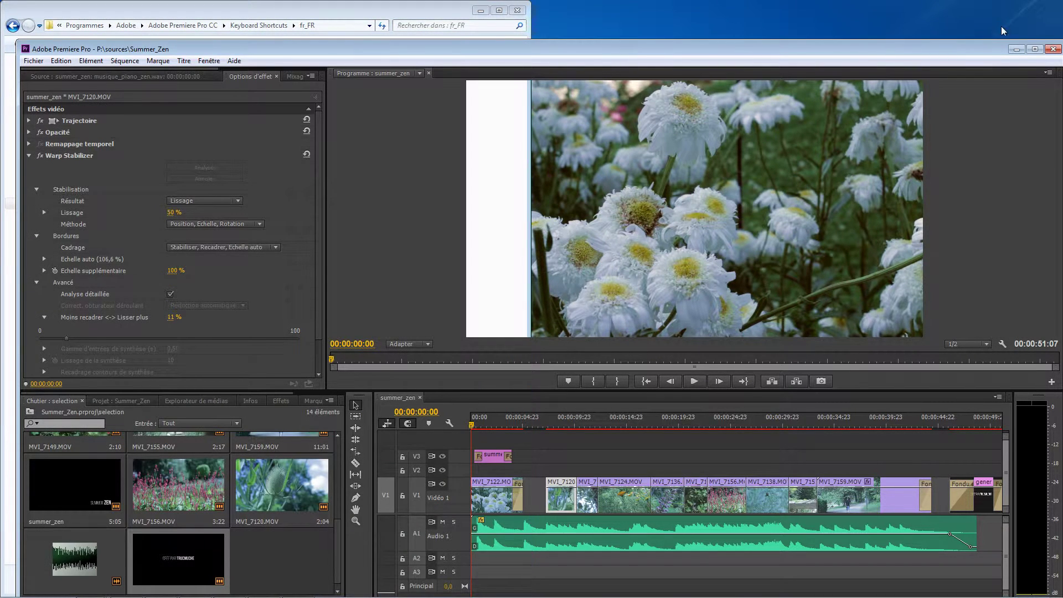
pyautogui.click(1035, 49)
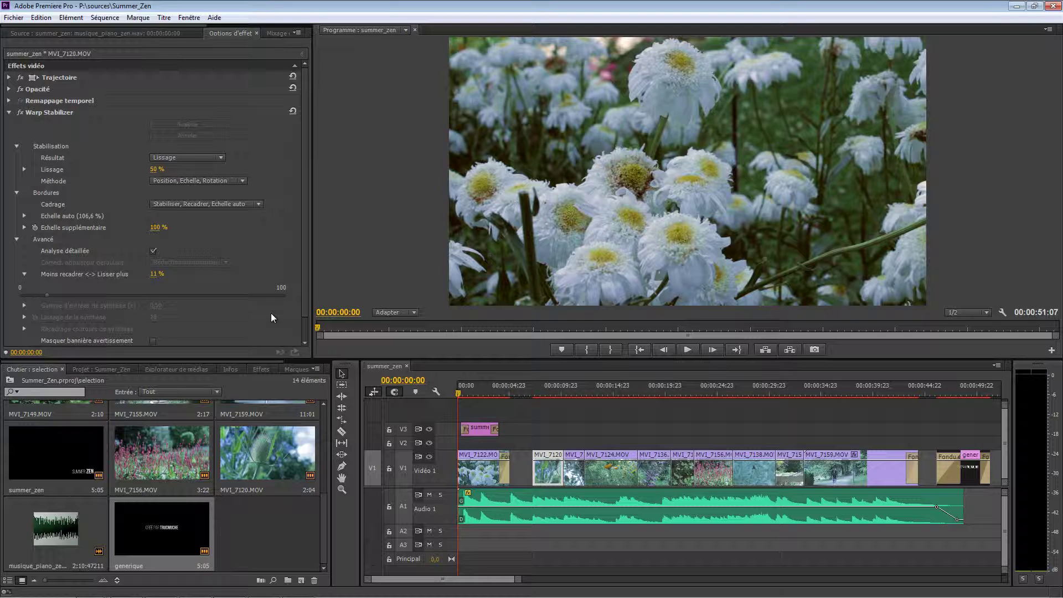
# Step: Reopen the Raccourcis clavier dialog to look over the default shortcuts, and close it without changing anything
pyautogui.click(40, 18)
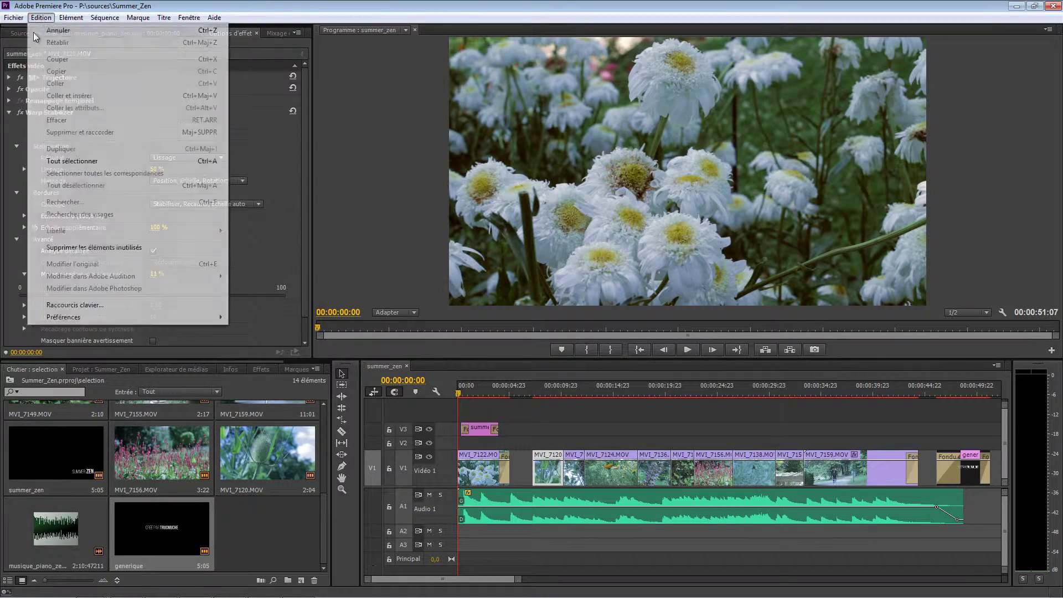
pyautogui.click(91, 305)
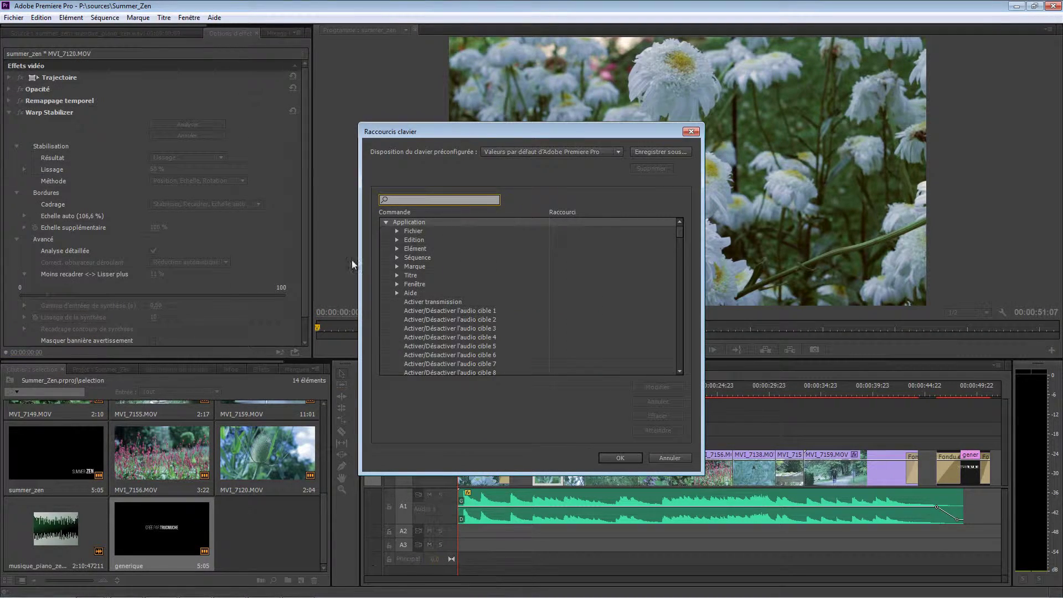
pyautogui.moveTo(680, 232); pyautogui.dragTo(647, 197)
pyautogui.press('Escape')
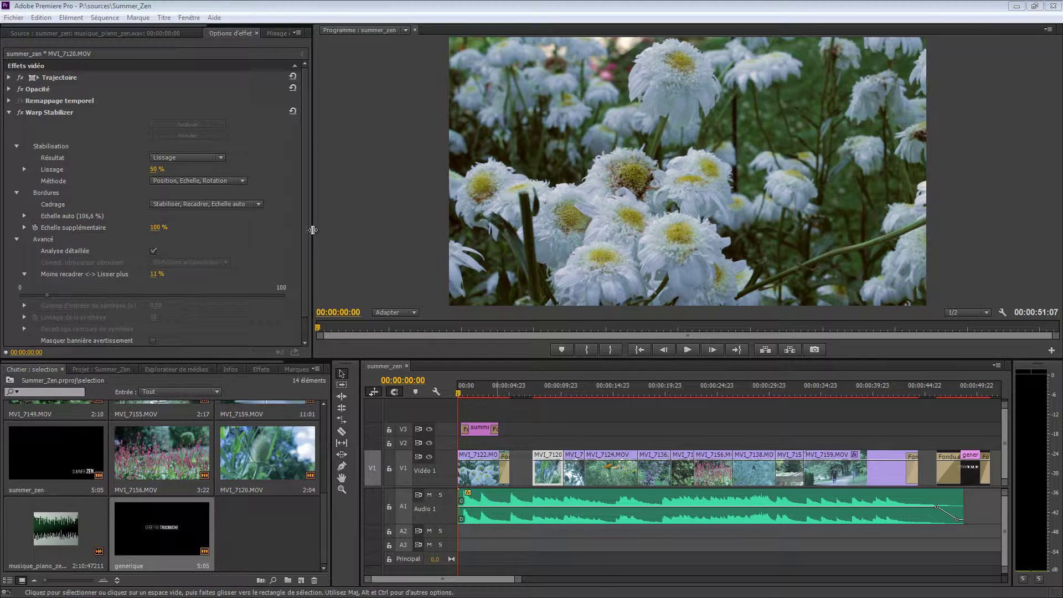
# Step: Widen the Options d'effet panel group and dock the Mixage des éléments audio panel separately between it and the program monitor
pyautogui.moveTo(313, 230); pyautogui.dragTo(435, 230)
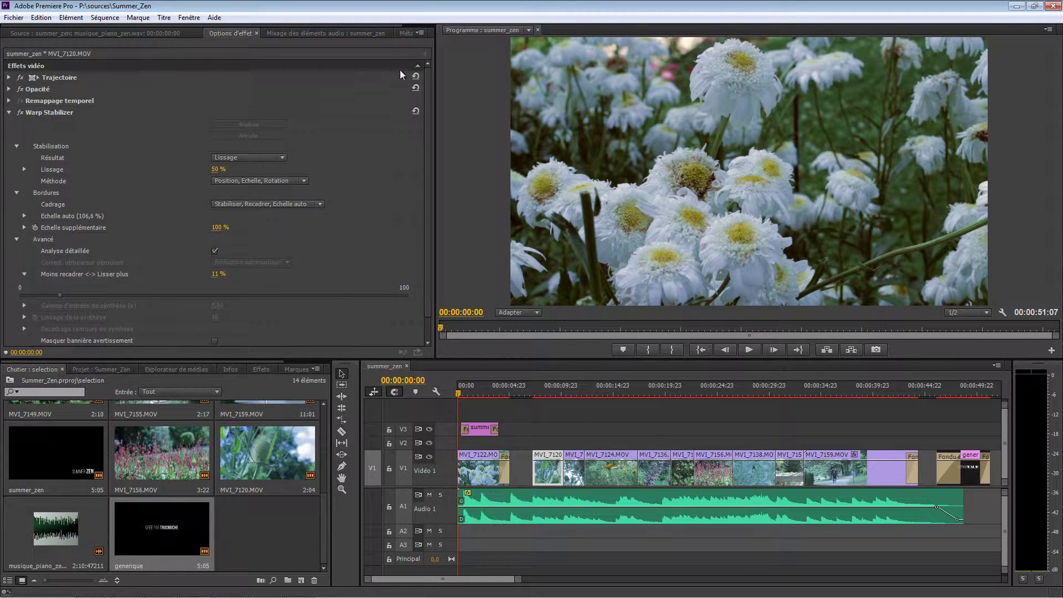
pyautogui.click(350, 35)
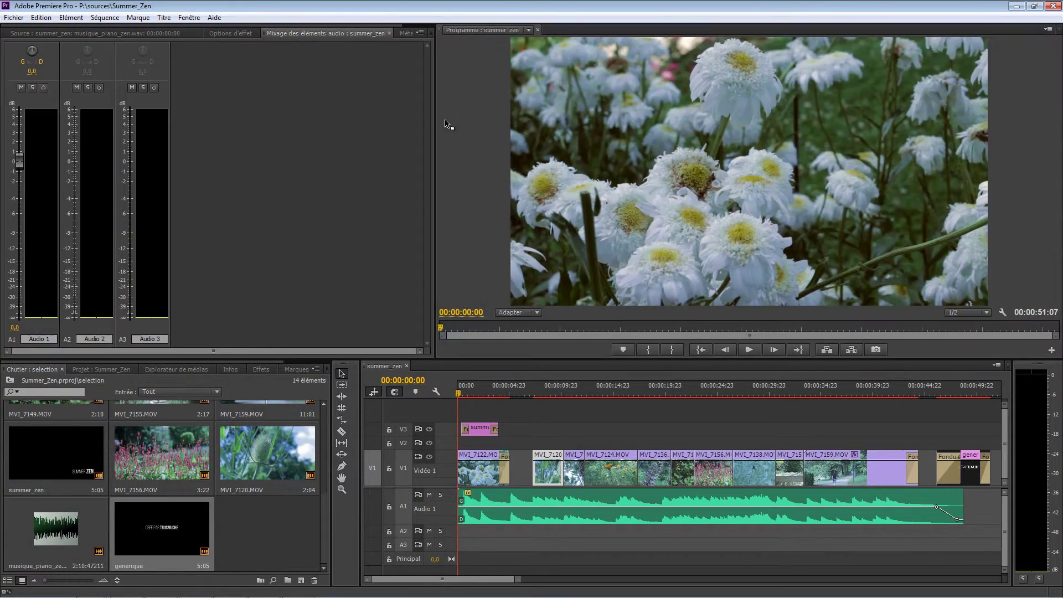
pyautogui.moveTo(448, 124); pyautogui.dragTo(441, 127)
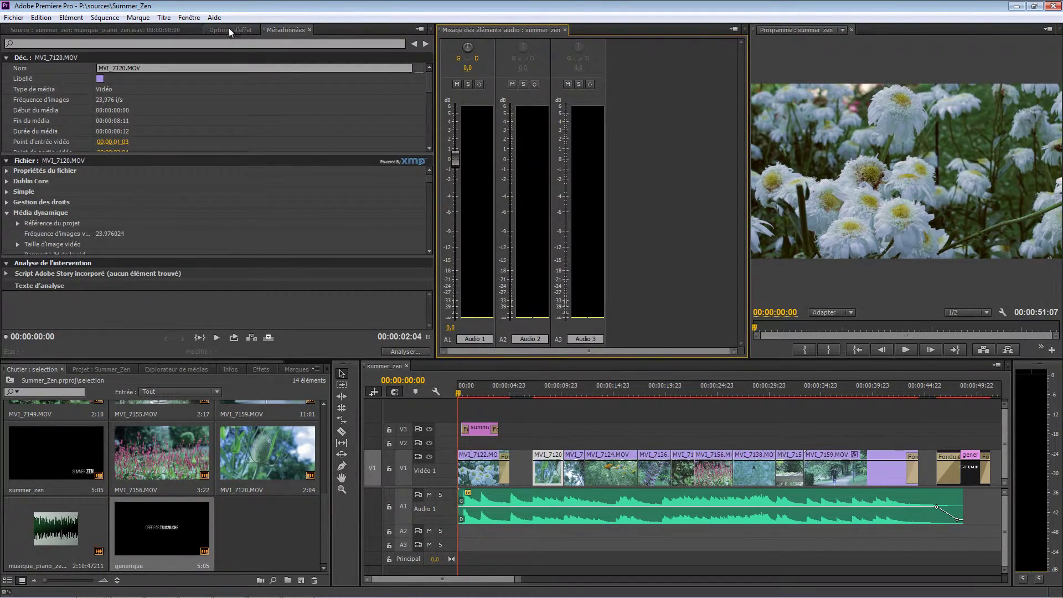
# Step: Dock Options d'effet and Métadonnées as separate panels between the Source monitor and the audio mixer, and widen both areas
pyautogui.moveTo(230, 30); pyautogui.dragTo(422, 92)
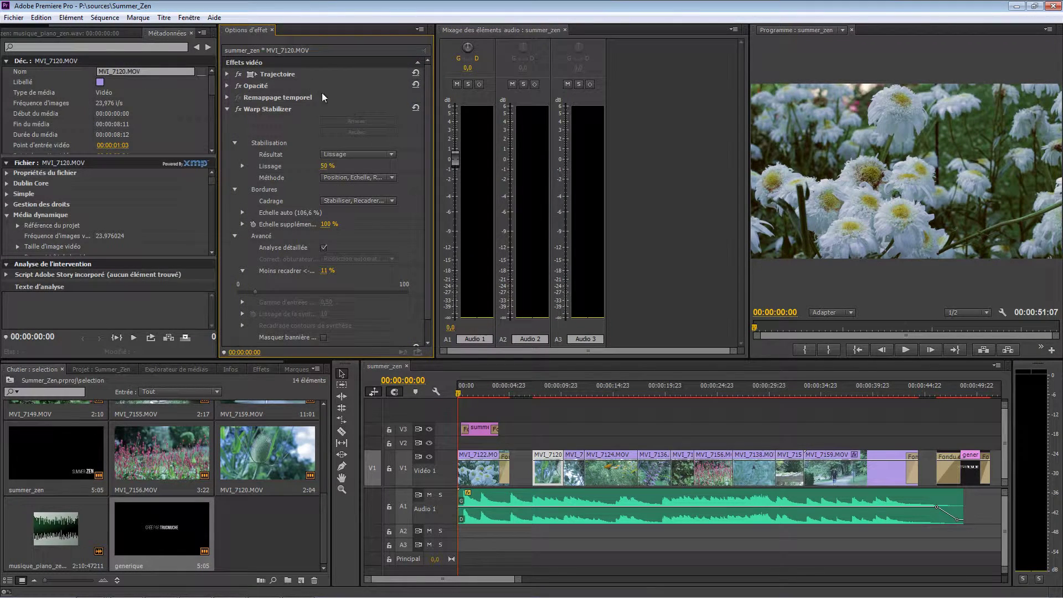
pyautogui.moveTo(167, 35); pyautogui.dragTo(199, 142)
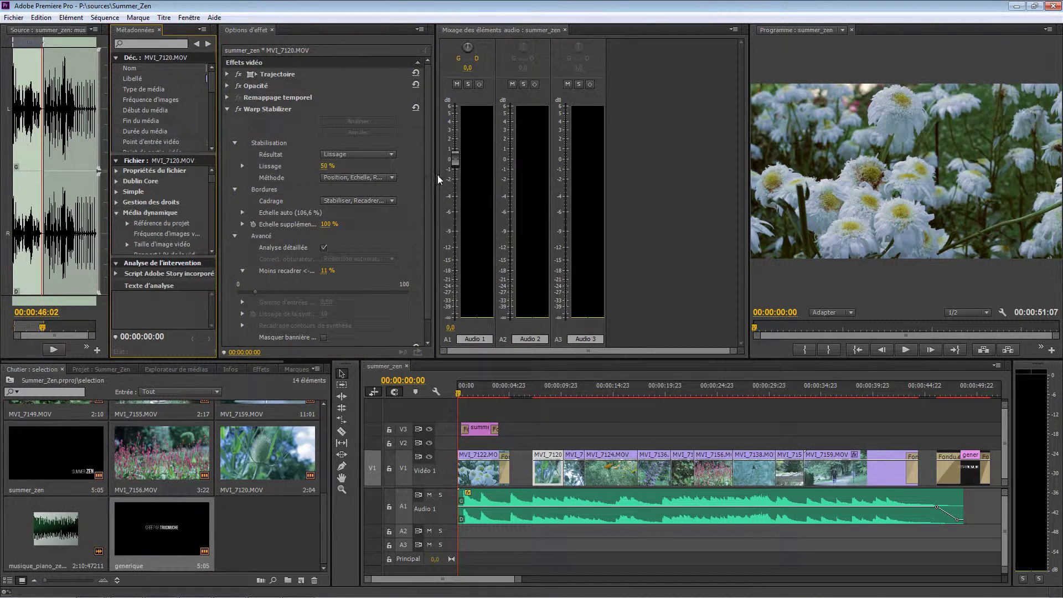
pyautogui.moveTo(436, 174); pyautogui.dragTo(513, 177)
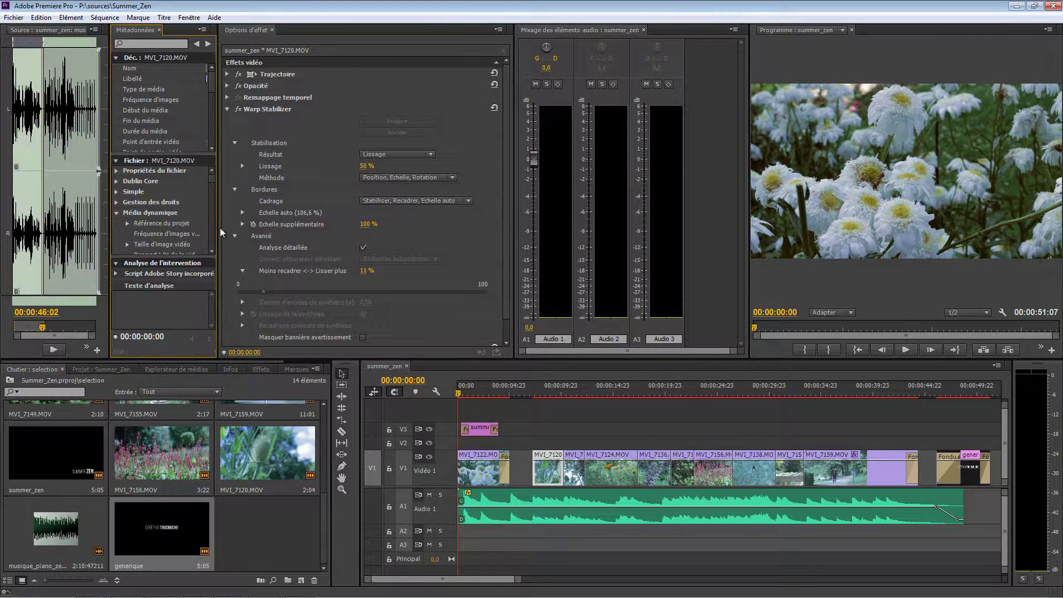
pyautogui.moveTo(220, 231); pyautogui.dragTo(322, 231)
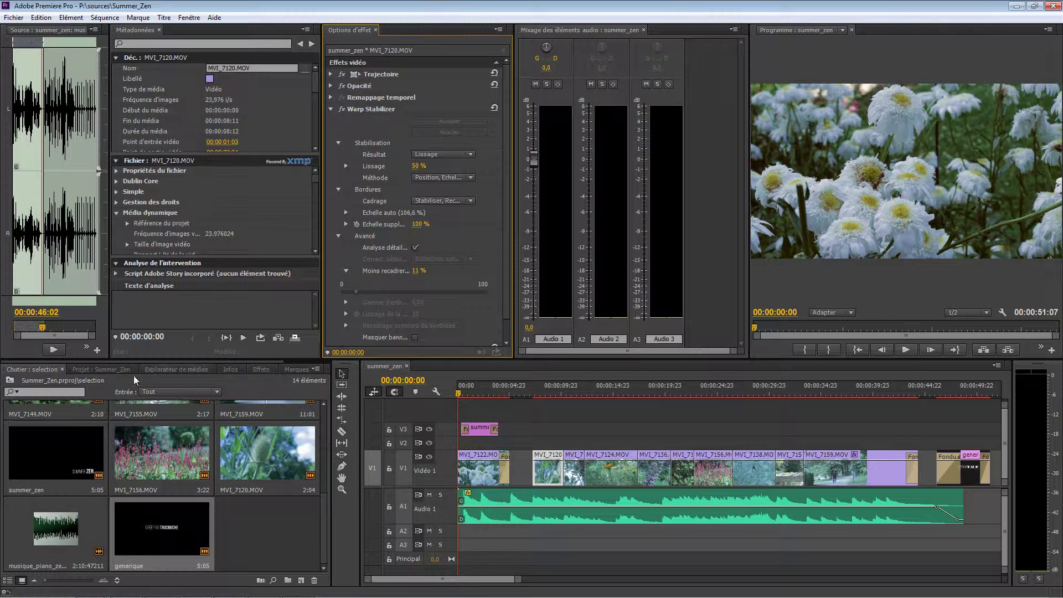
# Step: Dock the Projet panel separately beside the timeline, and regroup it between the Marques and Historique tabs
pyautogui.moveTo(132, 369); pyautogui.dragTo(377, 429)
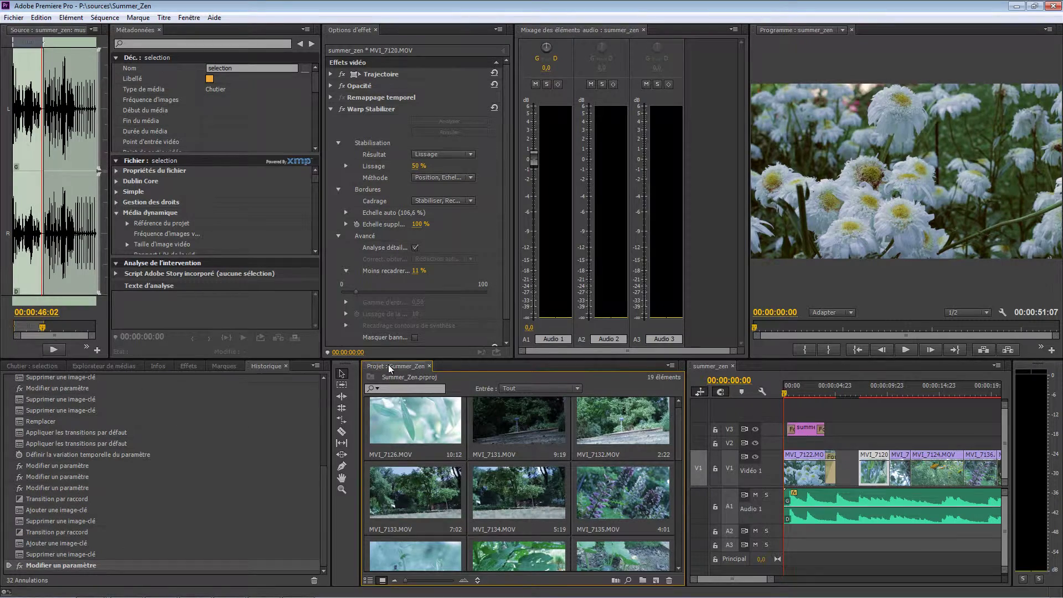
pyautogui.moveTo(390, 365); pyautogui.dragTo(294, 366)
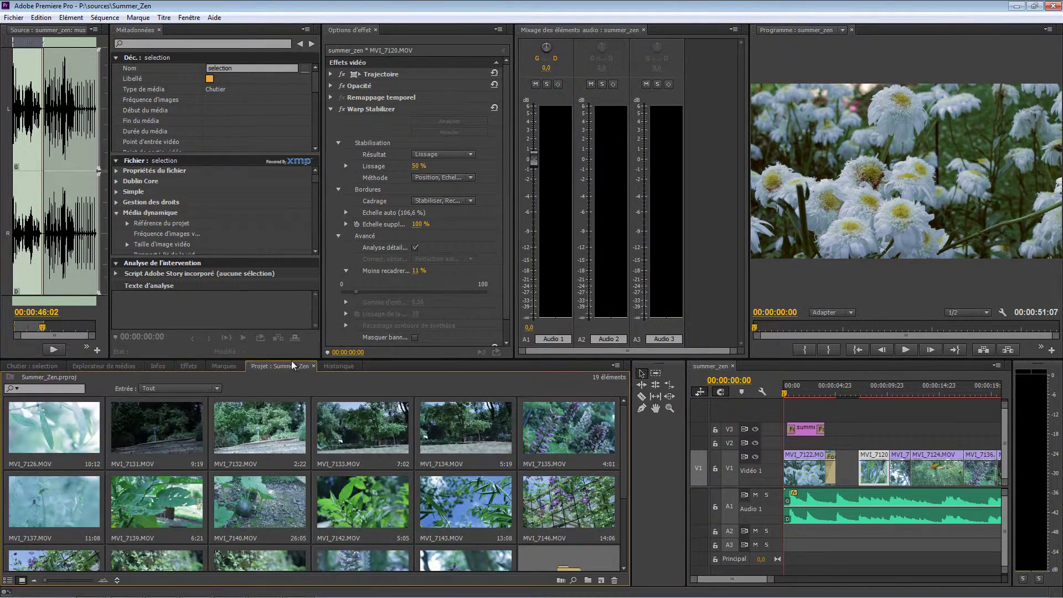
# Step: Regroup the Options d'effet, Mixage des éléments audio, Source and Métadonnées panels into one tabbed group and show Métadonnées
pyautogui.moveTo(354, 31); pyautogui.dragTo(188, 33)
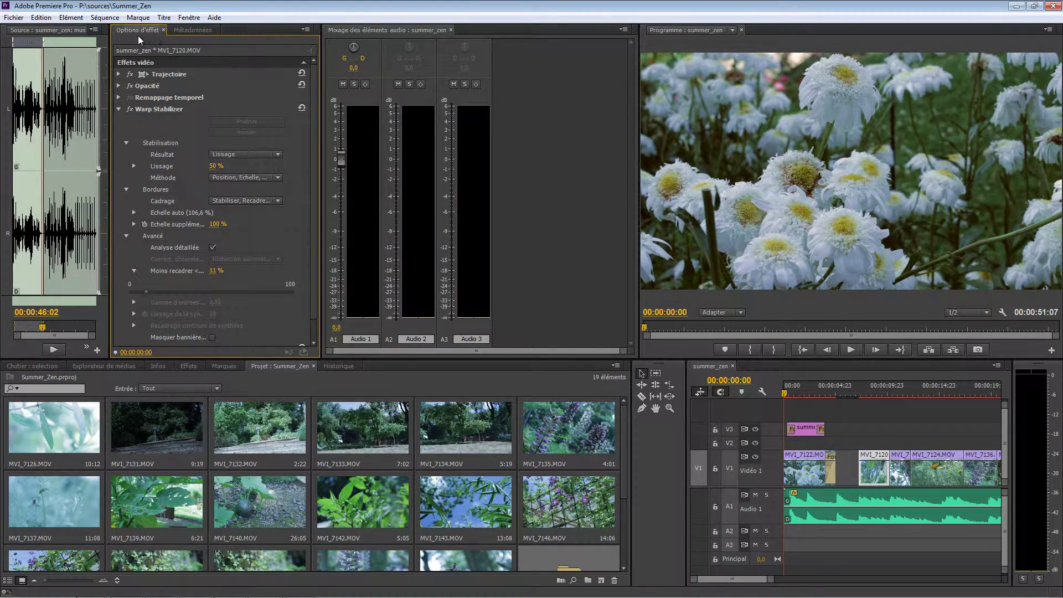
pyautogui.click(67, 30)
pyautogui.click(240, 28)
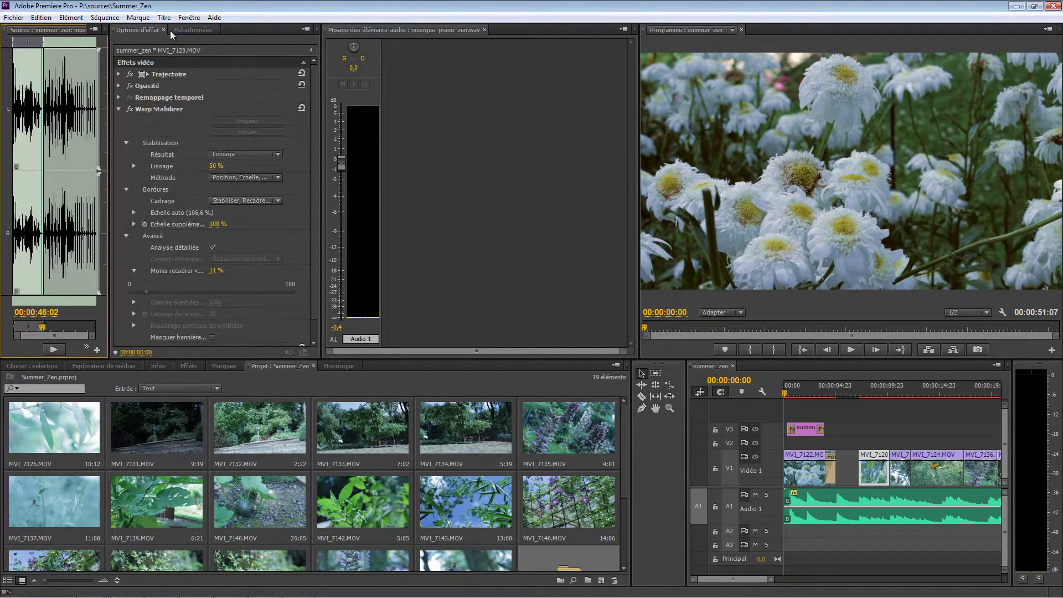
pyautogui.click(55, 30)
pyautogui.click(245, 30)
pyautogui.moveTo(191, 30); pyautogui.dragTo(137, 40)
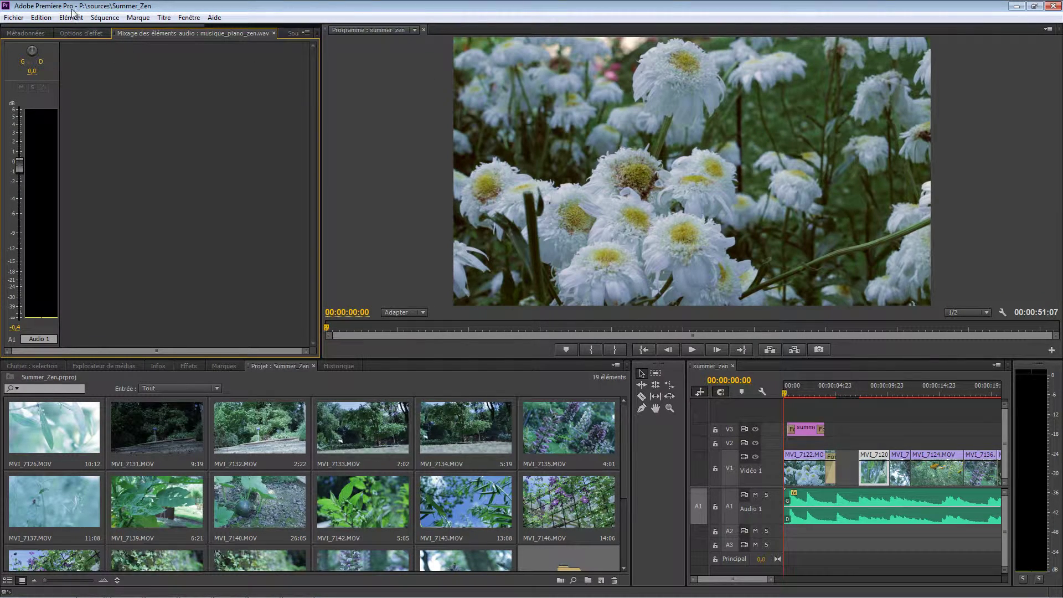
pyautogui.click(36, 34)
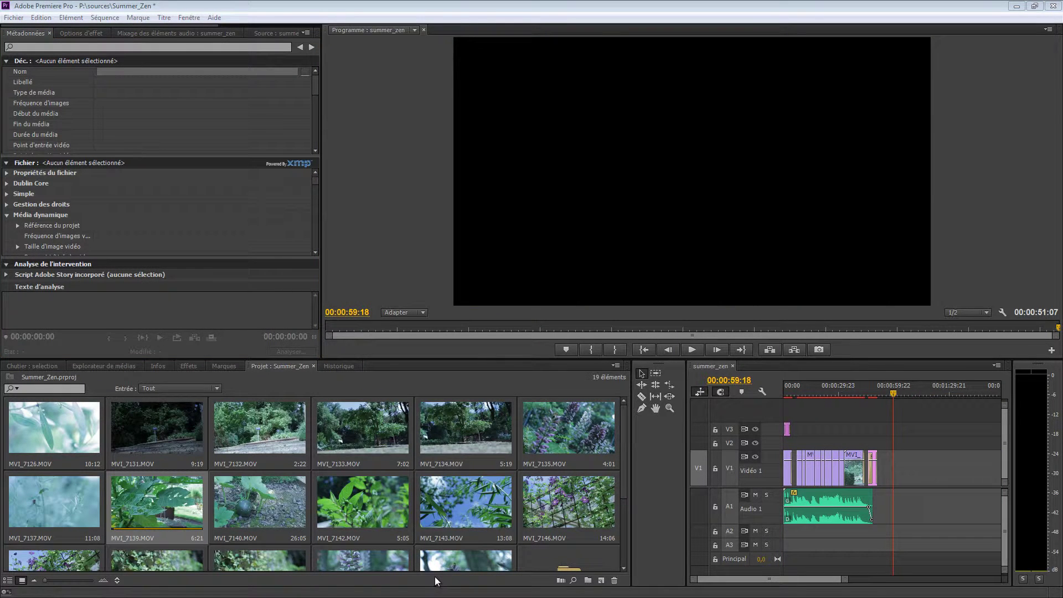
# Step: Select the clips MVI_7139, MVI_7140, MVI_7143 and MVI_7135 in that order in the project
pyautogui.moveTo(624, 460)
pyautogui.mouseDown()
pyautogui.moveTo(622, 427)
pyautogui.moveTo(623, 460)
pyautogui.mouseUp()
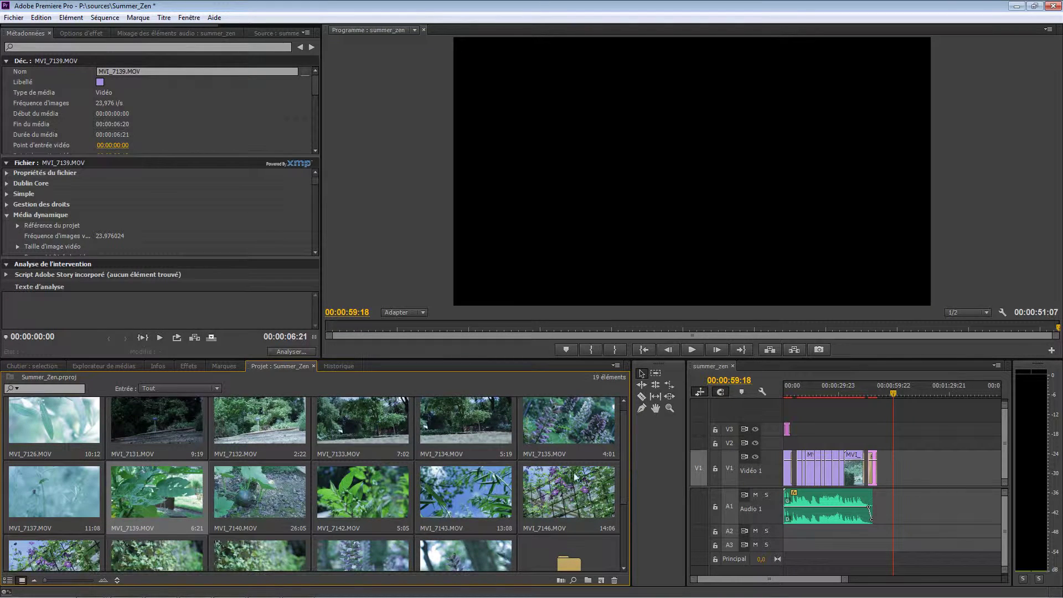
pyautogui.click(171, 494)
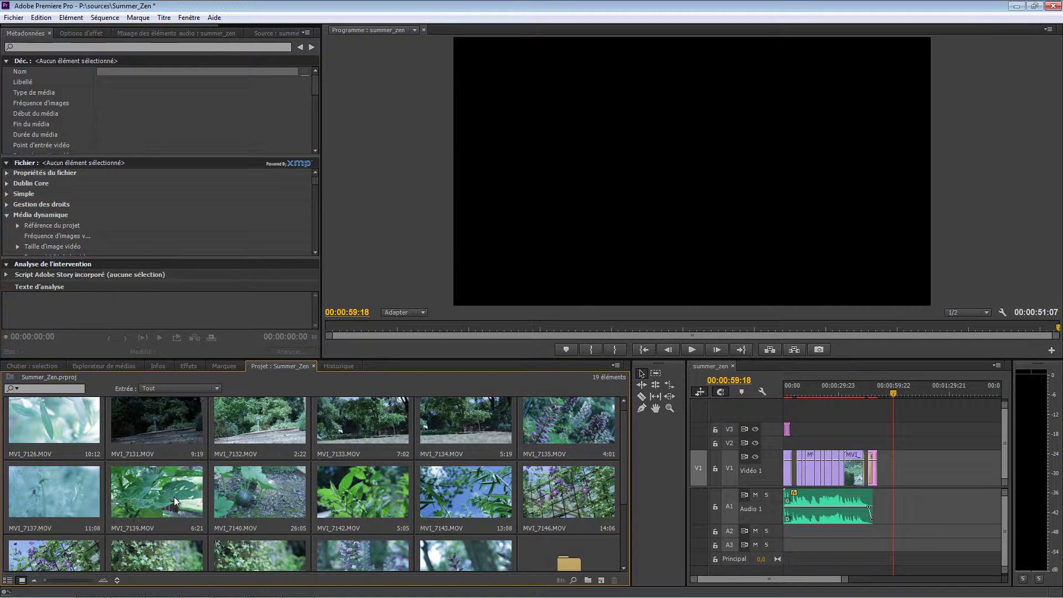
pyautogui.keyDown('ctrl'); pyautogui.click(256, 499); pyautogui.keyUp('ctrl')
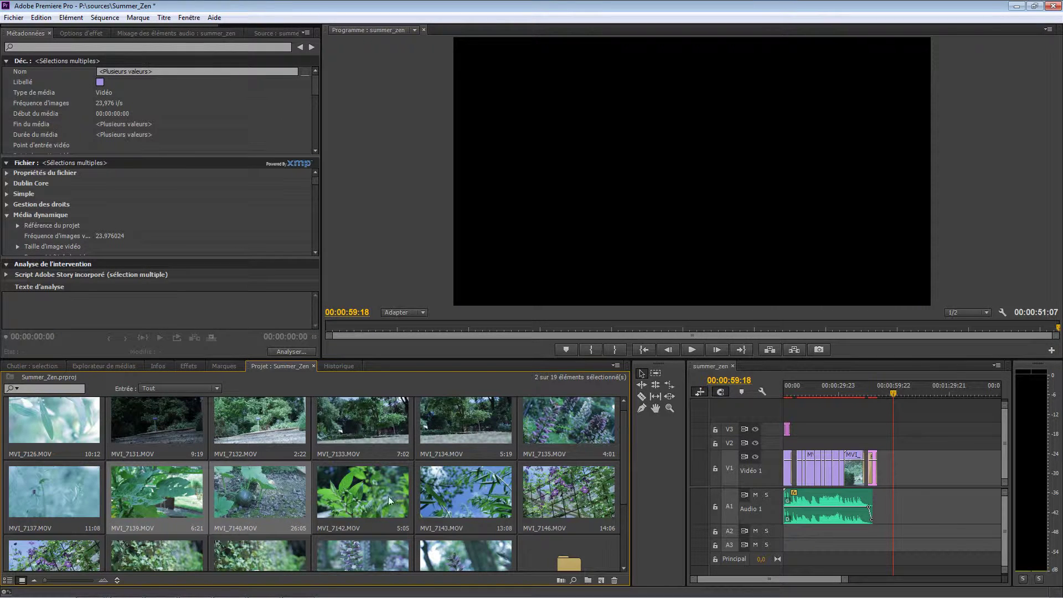
pyautogui.keyDown('ctrl'); pyautogui.click(451, 501); pyautogui.keyUp('ctrl')
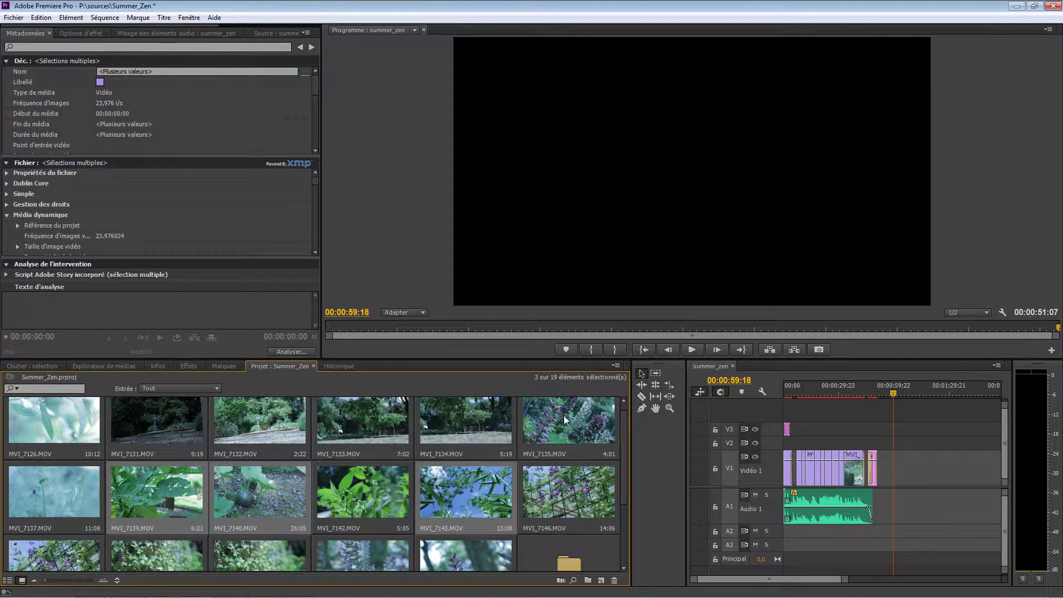
pyautogui.keyDown('ctrl'); pyautogui.click(563, 416); pyautogui.keyUp('ctrl')
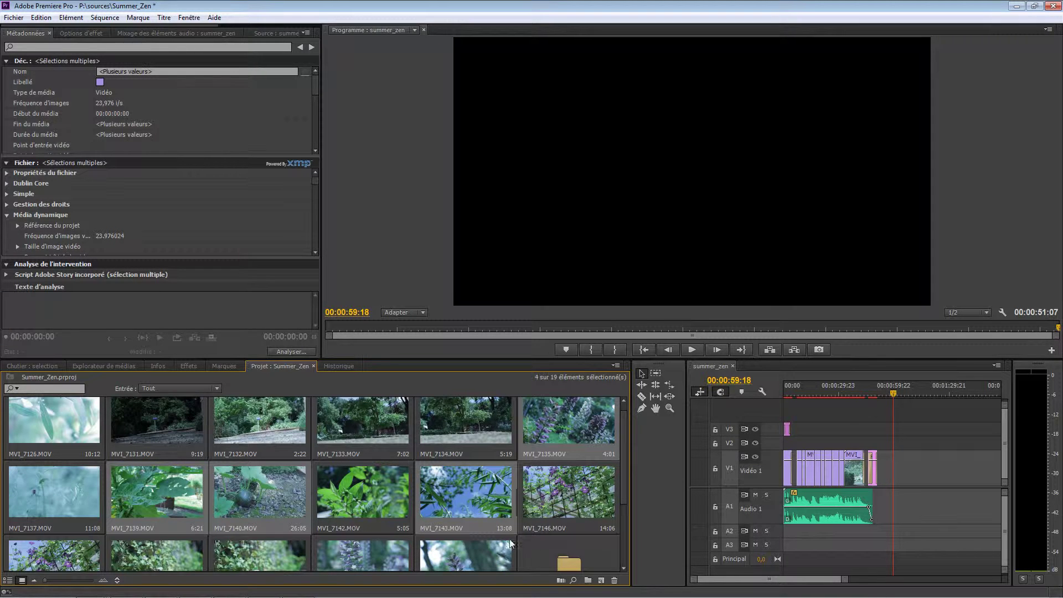
# Step: Automate the selected clips to the summer_zen sequence in selection order, sequentially, using insert editing, a 25-frame overlap, and default audio and video transitions
pyautogui.moveTo(456, 488); pyautogui.dragTo(540, 552)
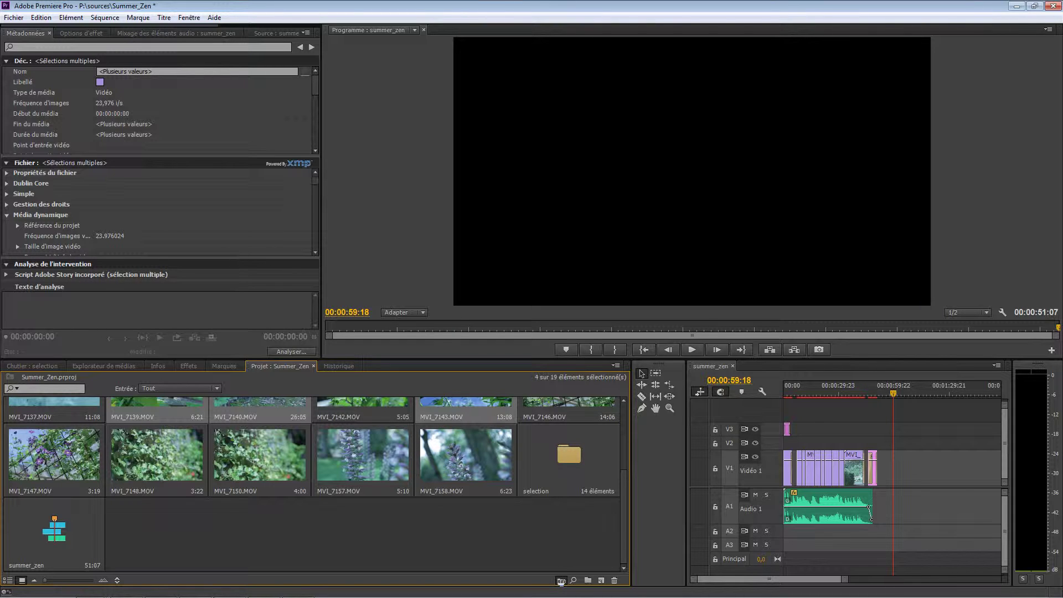
pyautogui.click(561, 580)
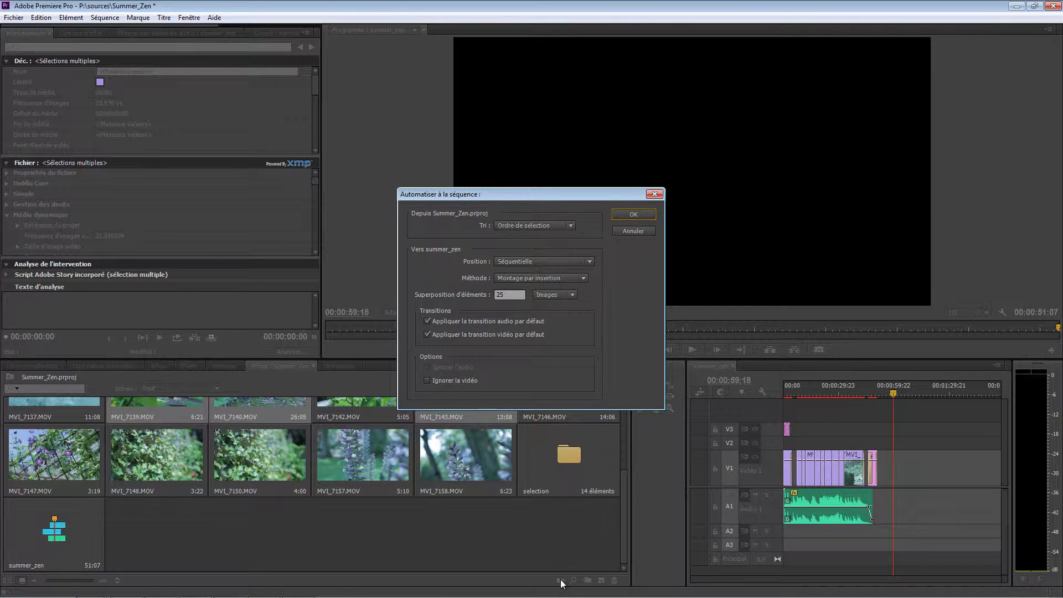
pyautogui.click(520, 224)
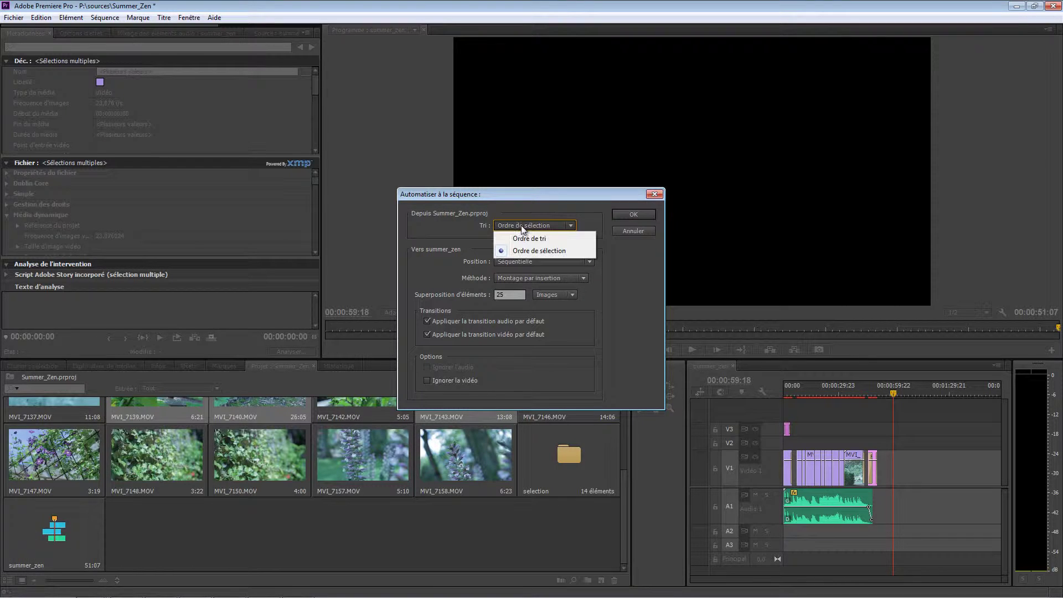
pyautogui.click(520, 224)
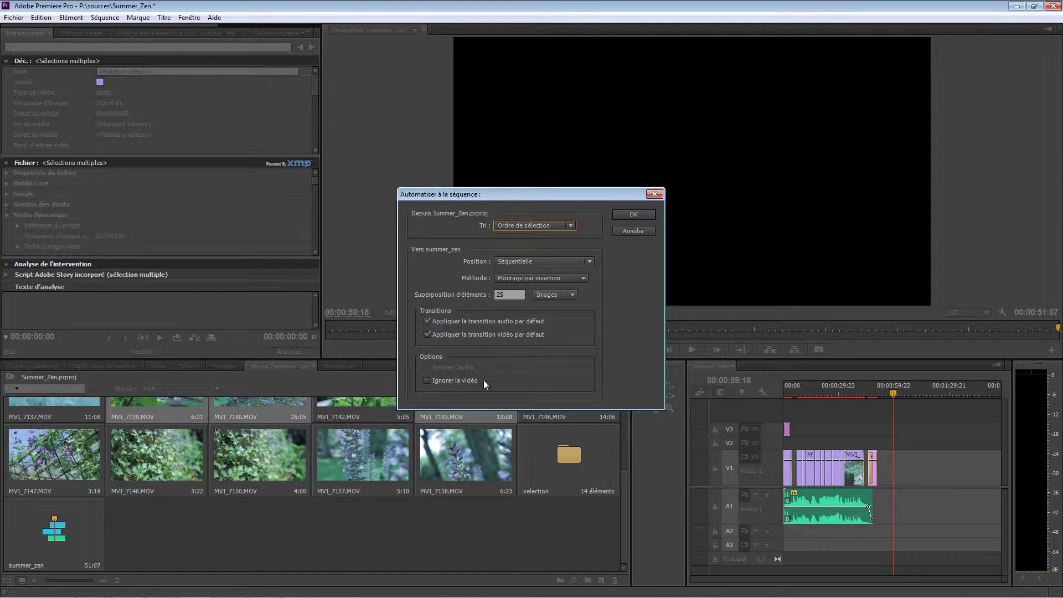
pyautogui.click(561, 261)
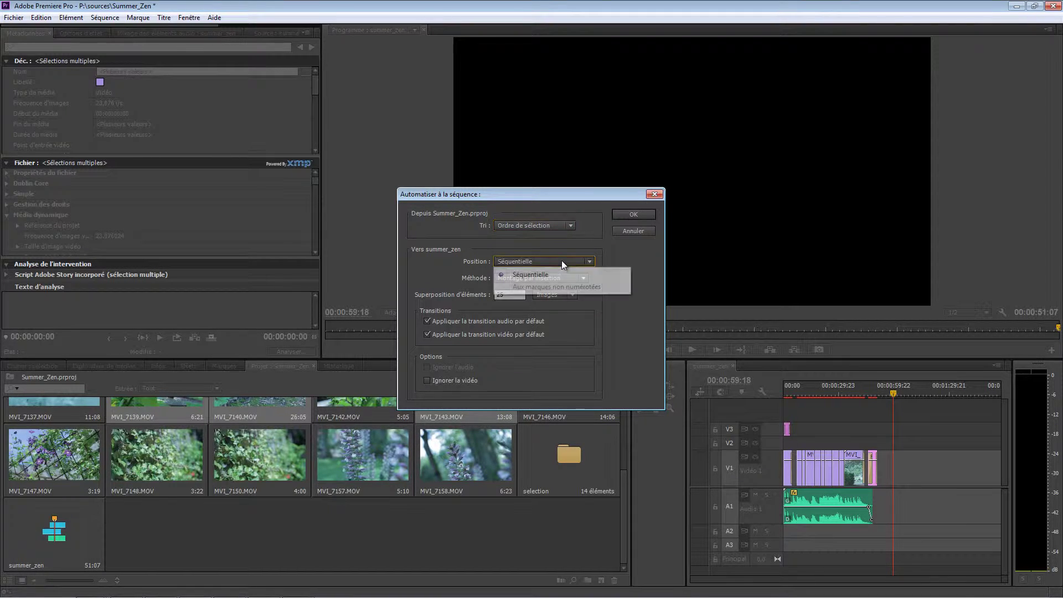
pyautogui.click(564, 262)
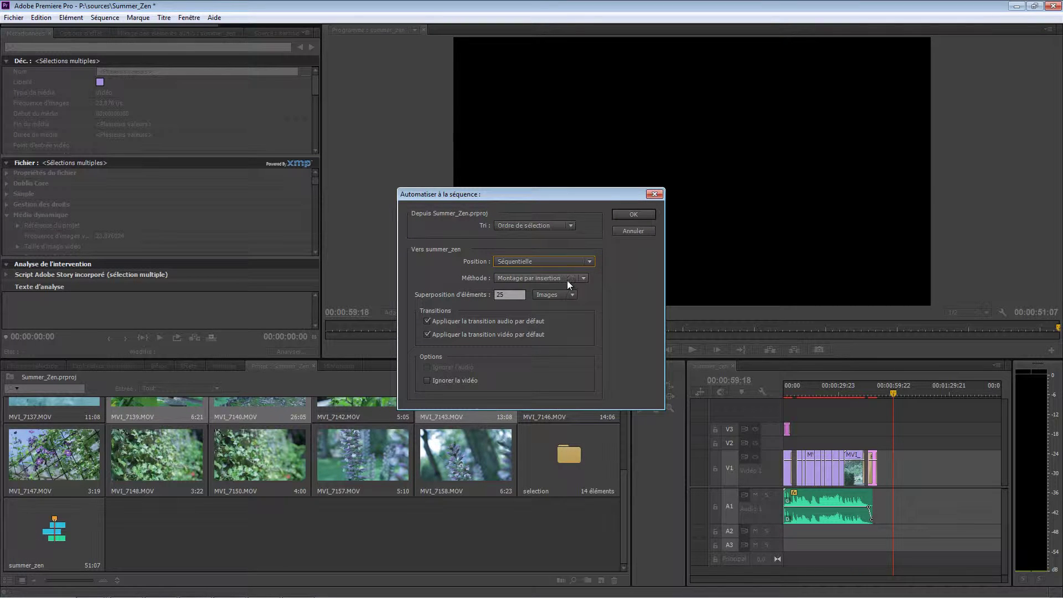
pyautogui.click(568, 279)
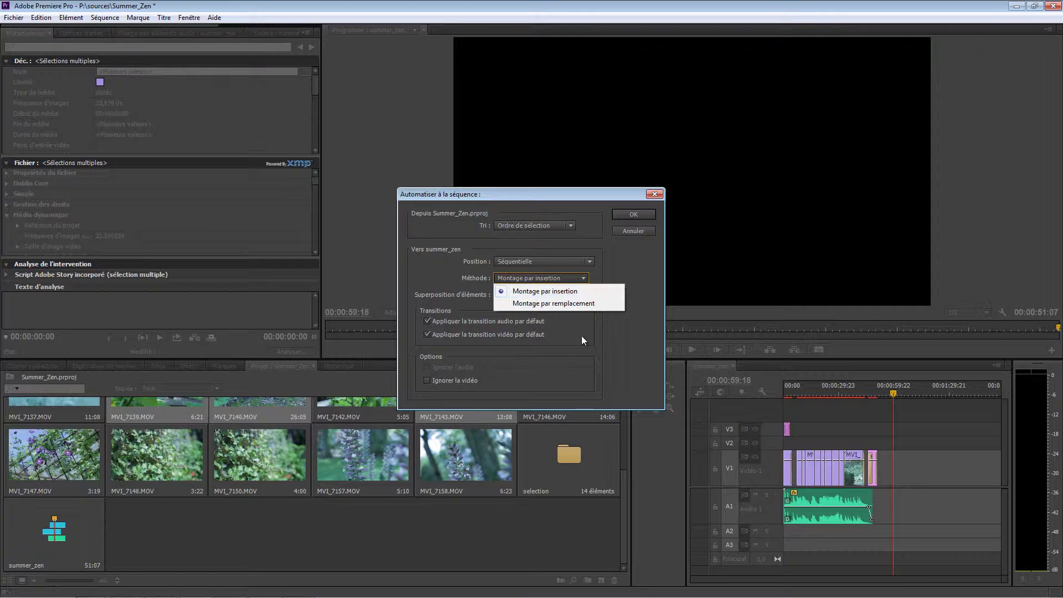
pyautogui.click(579, 294)
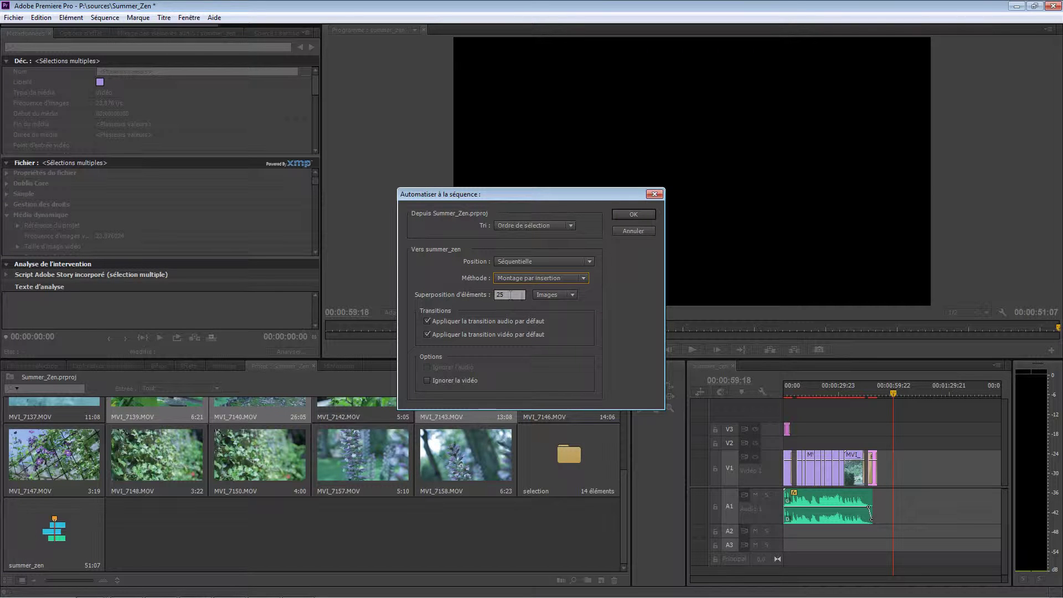
pyautogui.click(549, 294)
pyautogui.click(520, 297)
pyautogui.click(629, 214)
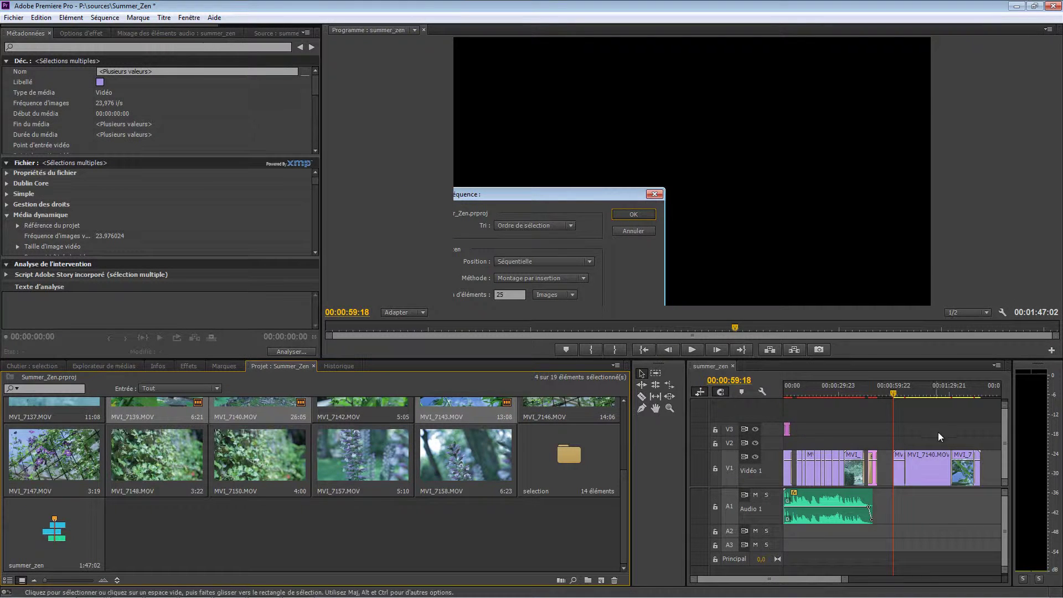
# Step: Play the transition between MVI_7140 and MVI_7143 from 00:01:30:17, and move the playhead back to 00:01:18:02
pyautogui.click(898, 394)
pyautogui.moveTo(899, 395); pyautogui.dragTo(951, 403)
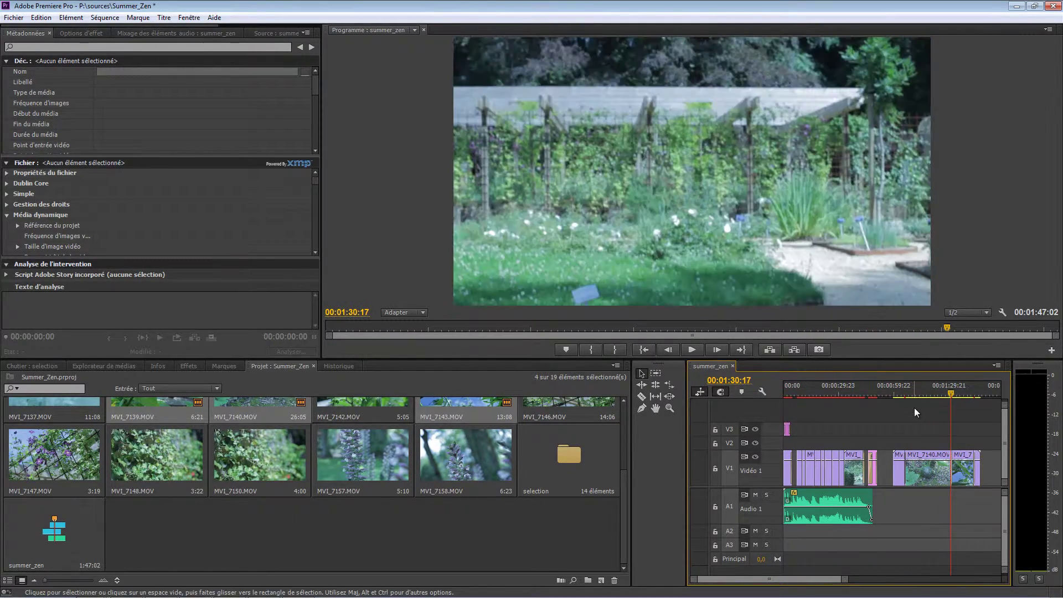
pyautogui.press('space')
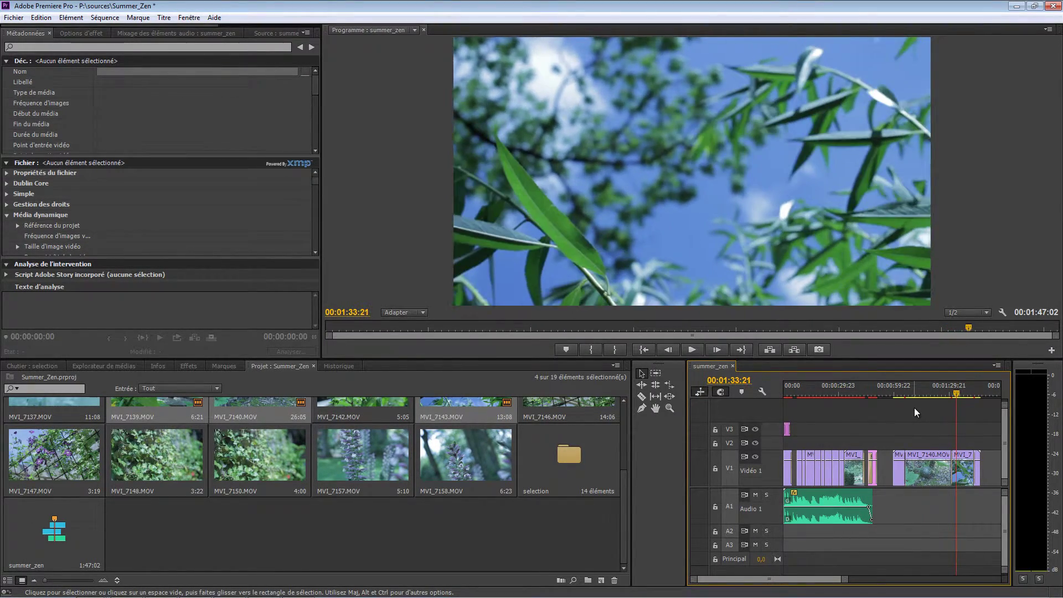
pyautogui.click(927, 394)
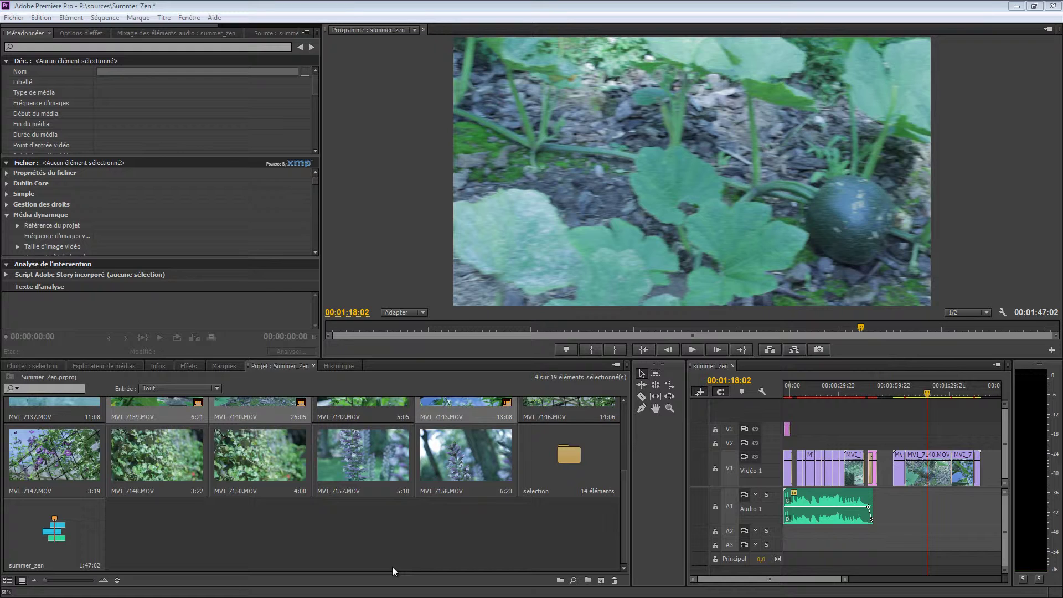
# Step: Widen the timeline by narrowing the tools area to one column, and add a sequence marker at 00:00:59:18, where the inserted clips start
pyautogui.click(683, 460)
pyautogui.moveTo(687, 457); pyautogui.dragTo(663, 468)
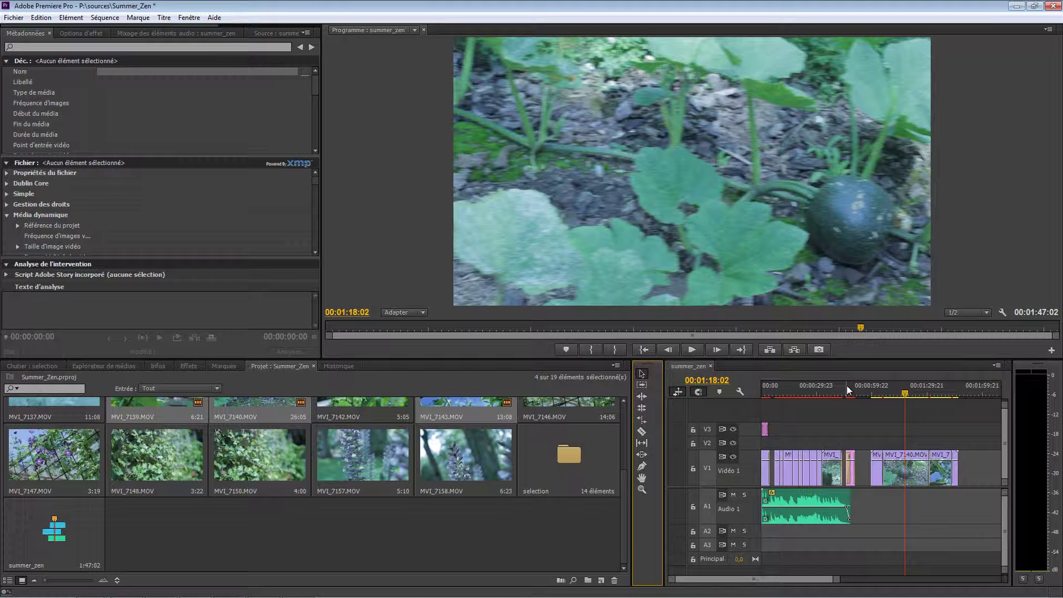
pyautogui.moveTo(903, 396); pyautogui.dragTo(856, 423)
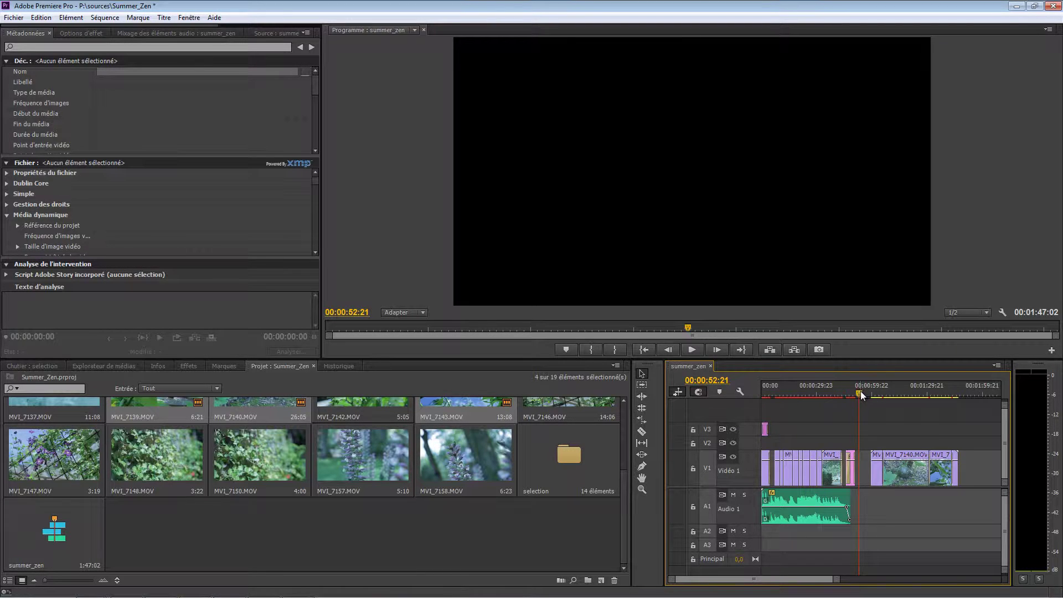
pyautogui.moveTo(860, 393); pyautogui.dragTo(872, 394)
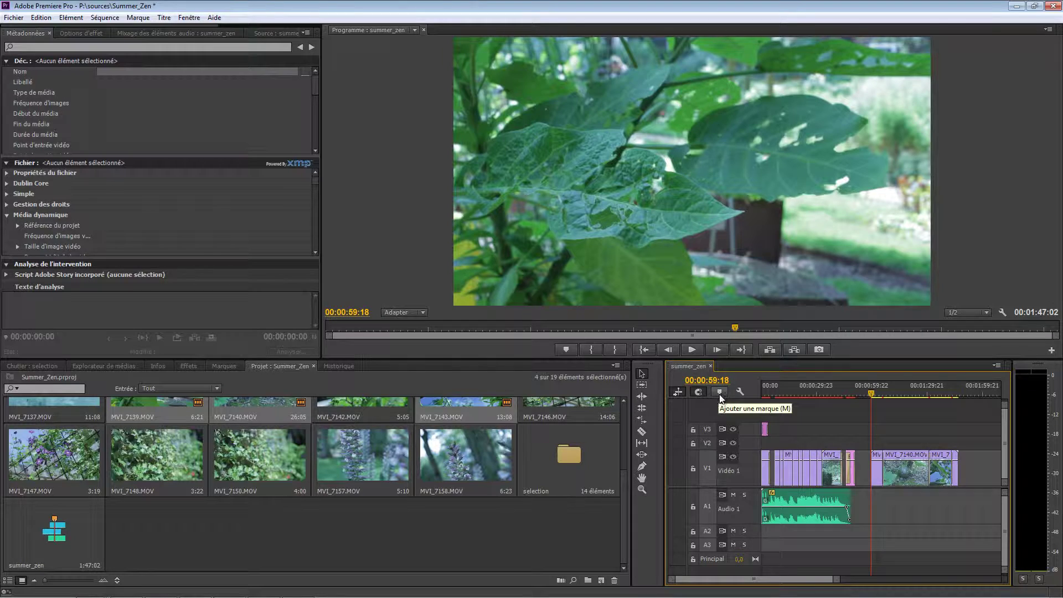
pyautogui.click(720, 393)
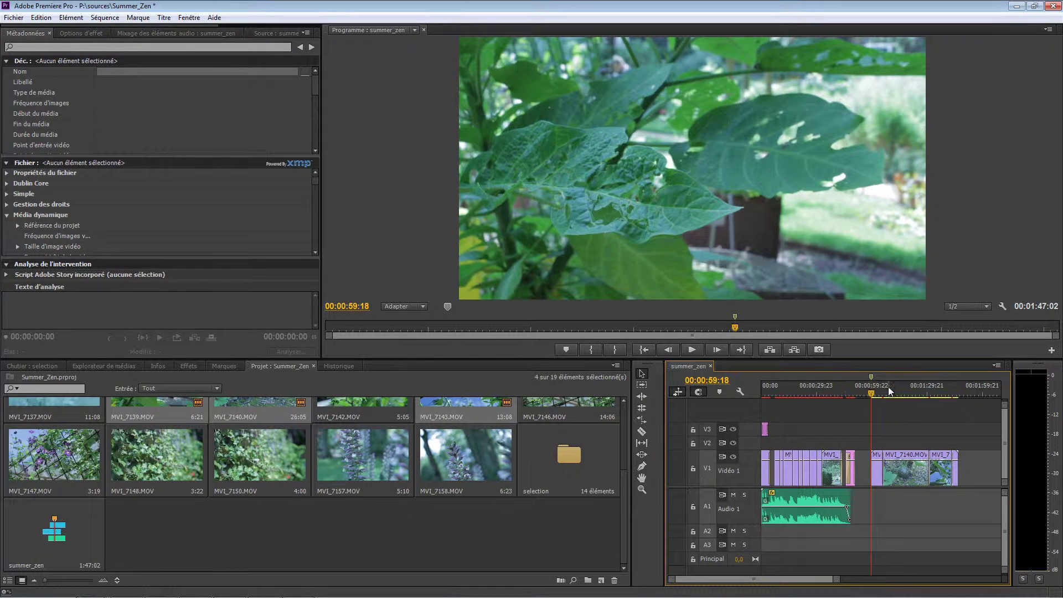
# Step: Add a second sequence marker at 00:01:32:05 and move the playhead back to 00:01:15:16
pyautogui.moveTo(875, 394); pyautogui.dragTo(931, 394)
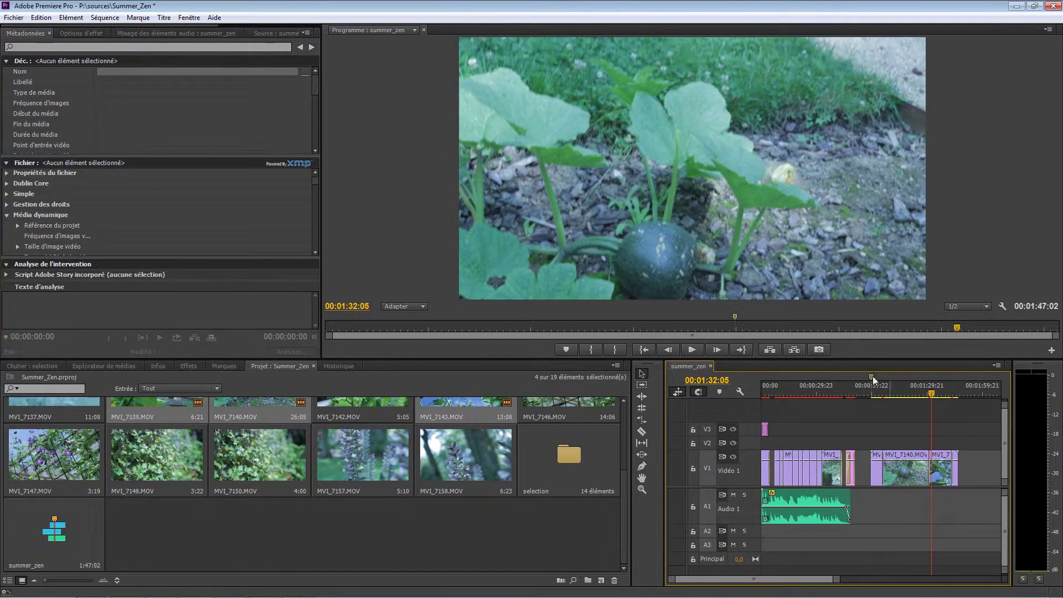
pyautogui.click(718, 392)
pyautogui.moveTo(931, 394)
pyautogui.mouseDown()
pyautogui.moveTo(872, 404)
pyautogui.moveTo(900, 402)
pyautogui.mouseUp()
pyautogui.moveTo(846, 512)
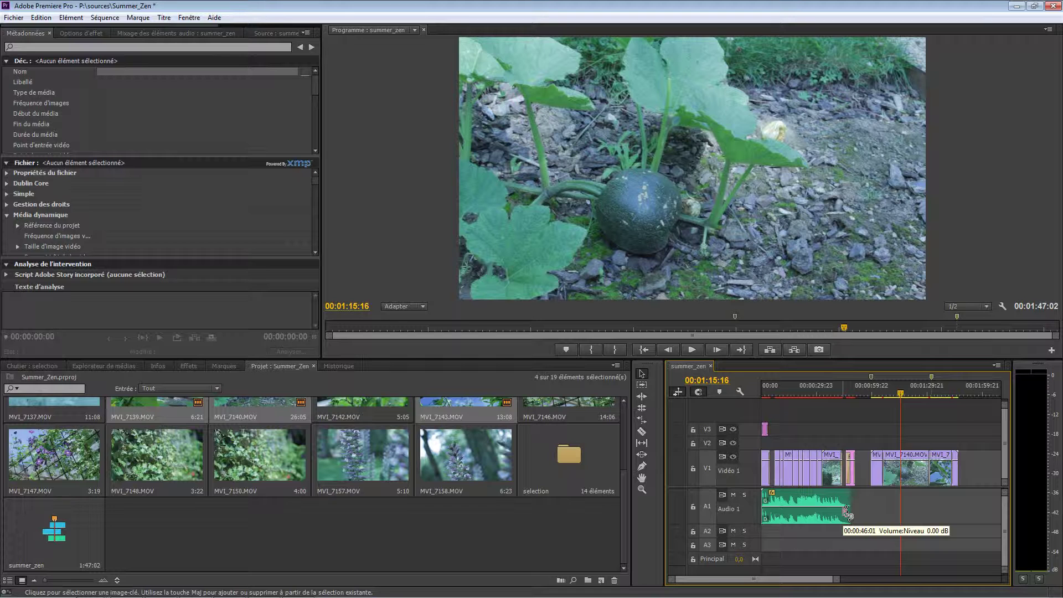
# Step: Open the settings of the marker at 00:00:59:18, set its duration to 00:00:03:04 and its type to Point de signalement Flash
pyautogui.click(871, 380)
pyautogui.doubleClick(871, 379)
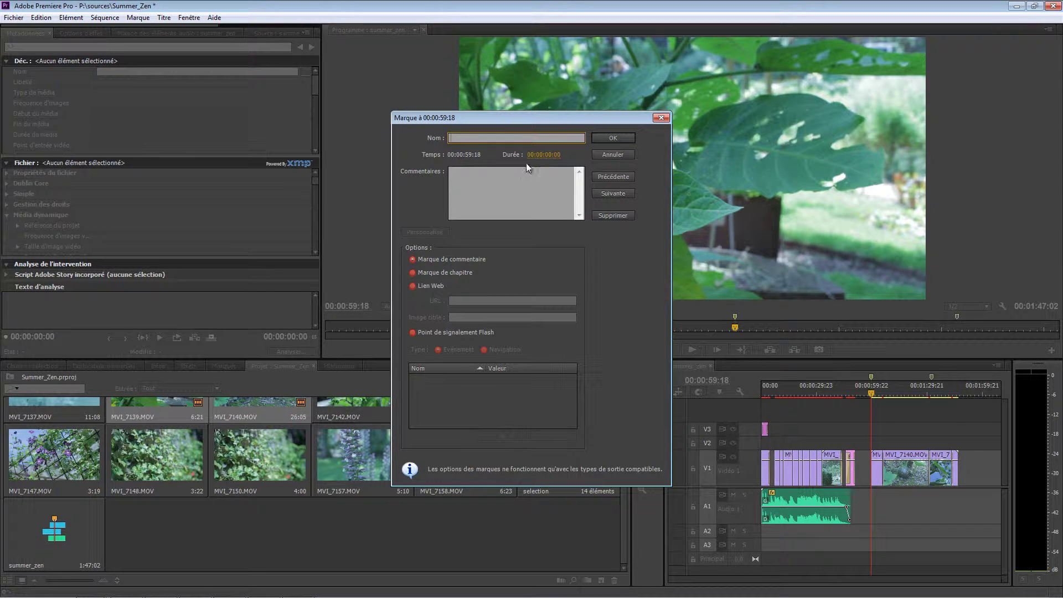
pyautogui.moveTo(535, 159)
pyautogui.mouseDown()
pyautogui.moveTo(551, 157)
pyautogui.moveTo(537, 161)
pyautogui.mouseUp()
pyautogui.click(455, 272)
pyautogui.click(413, 287)
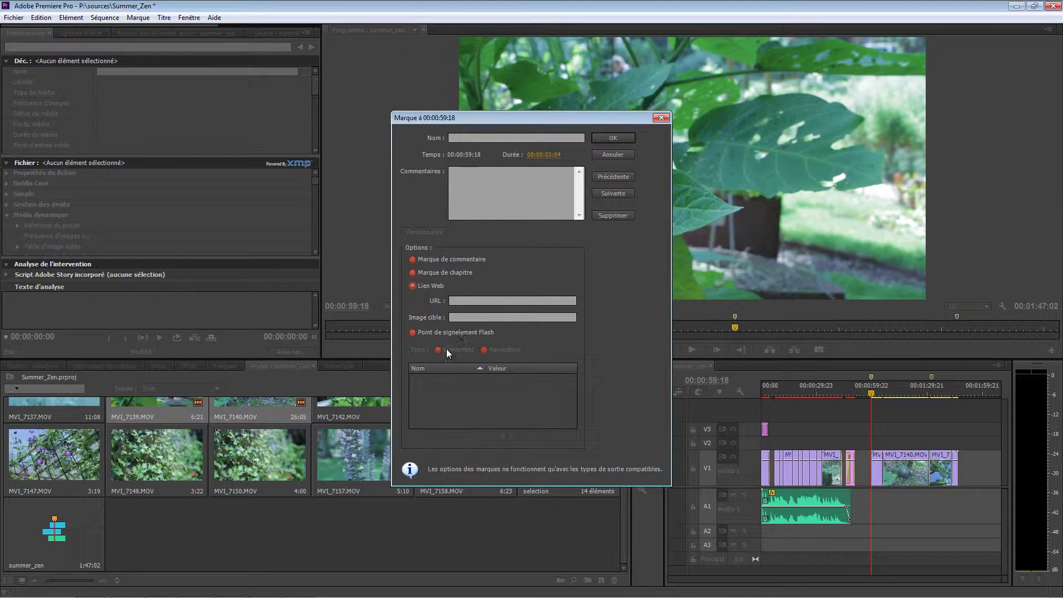
pyautogui.click(451, 335)
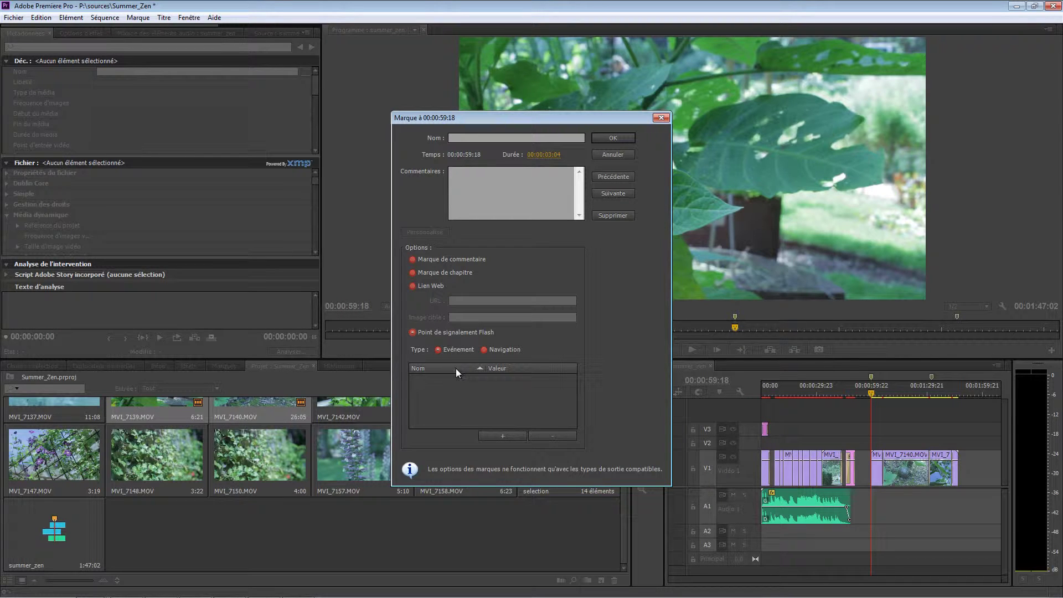